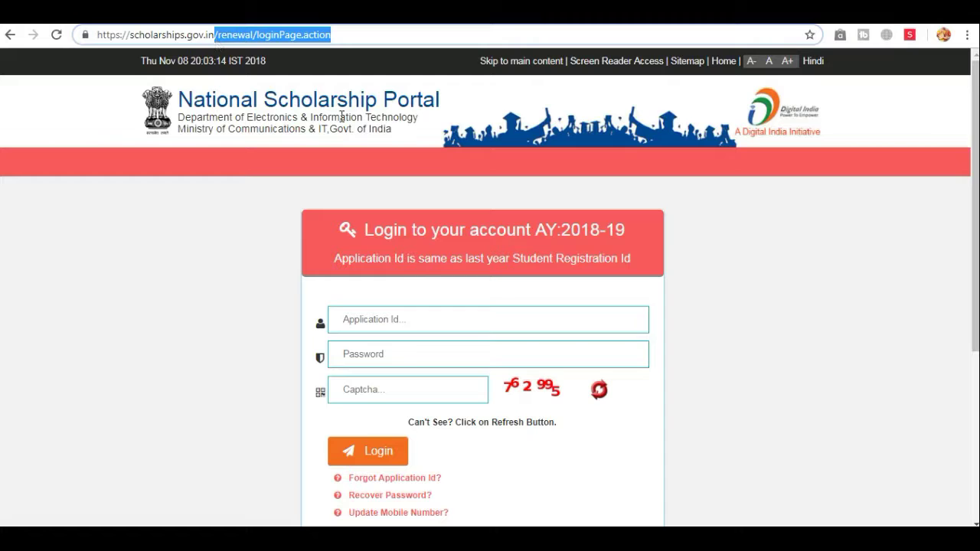
- Go to the scholarships.gov.in home page and open the Renewal 2018-19 login page
key(BackSpace)
key(Return)
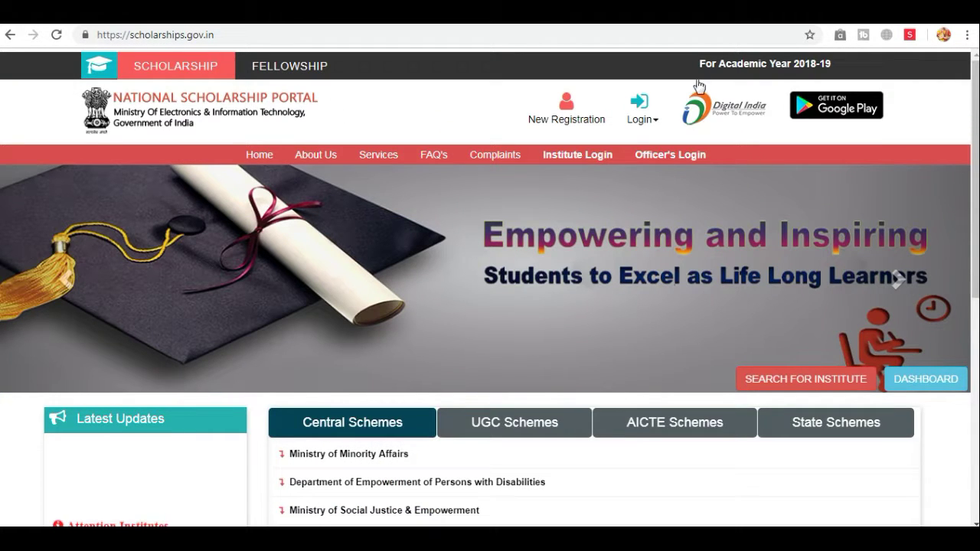
click(642, 115)
click(656, 302)
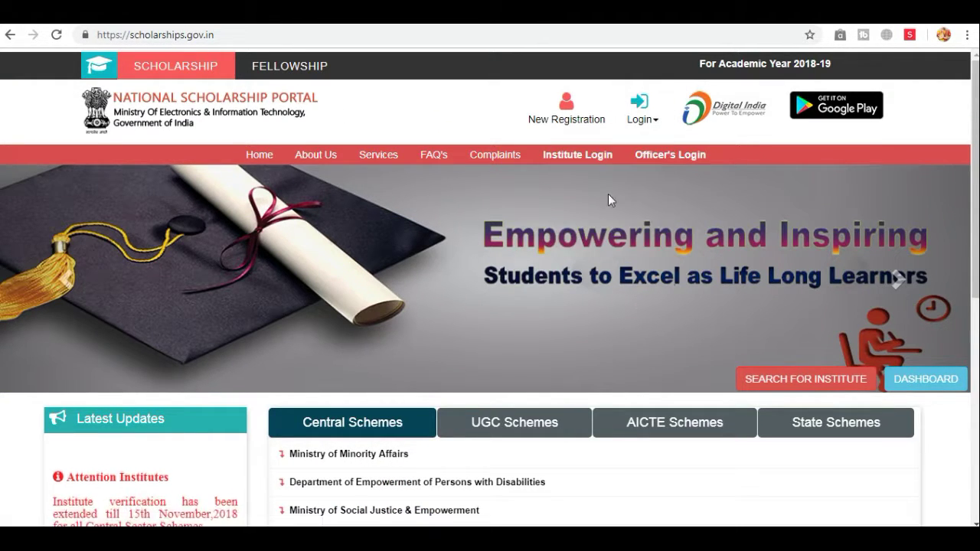
click(641, 113)
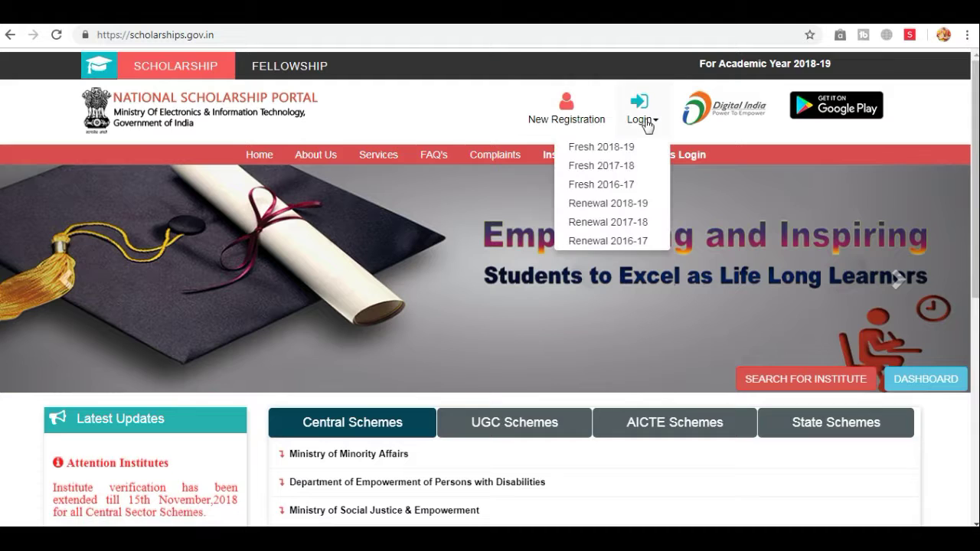
click(611, 205)
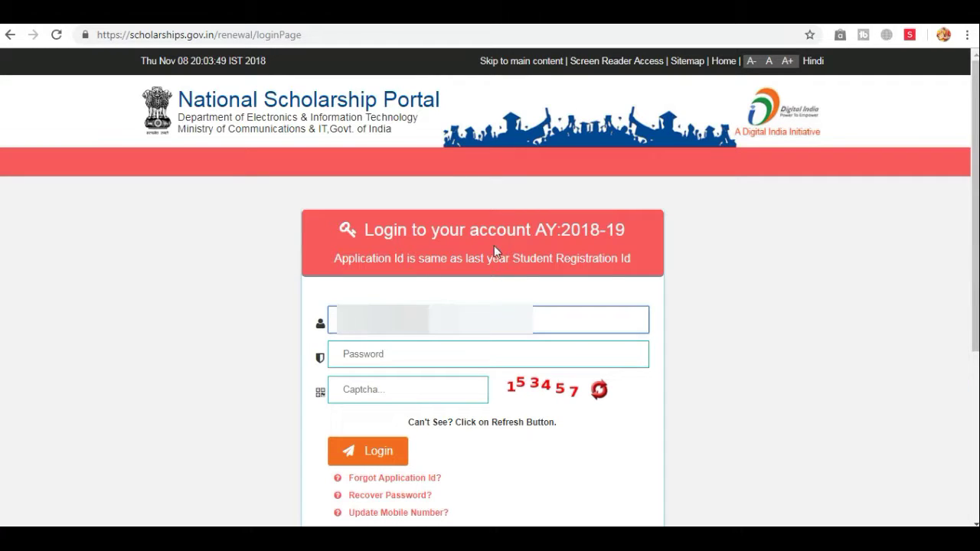
- Fill in the application ID, account password and captcha code, and log in to the renewal account
click(377, 359)
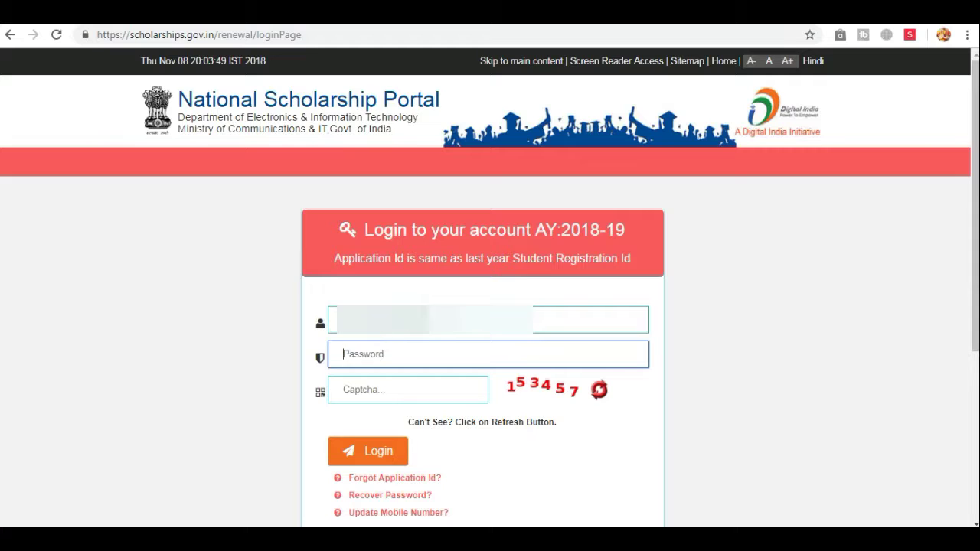
text(•)
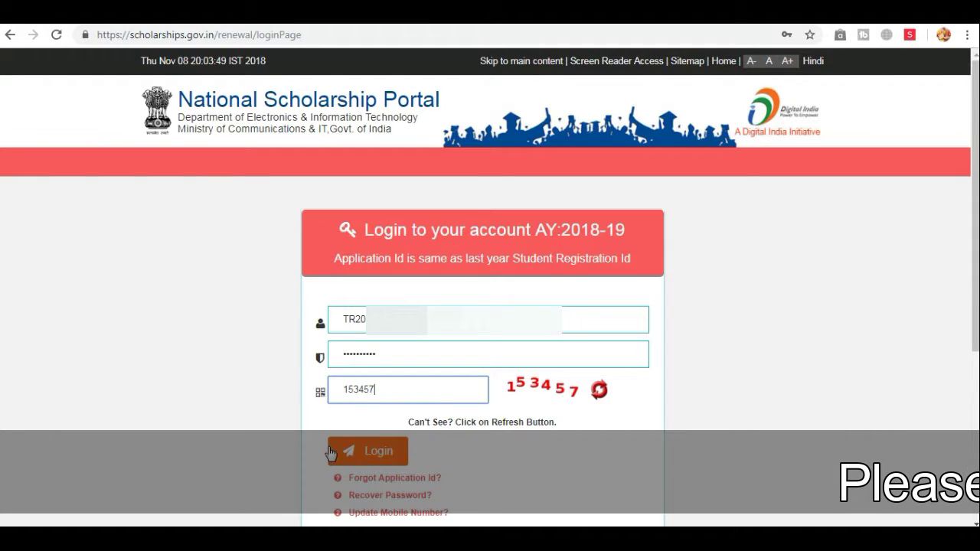
click(390, 450)
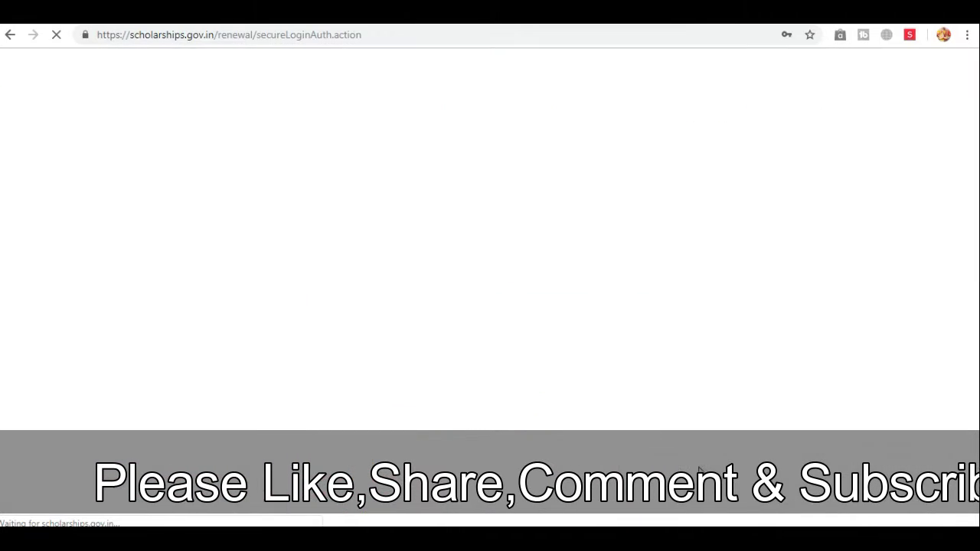
- Open the renewal application form and review the basic details, the fields to fill in and the list of required documents
scroll(667, 361, down, 2)
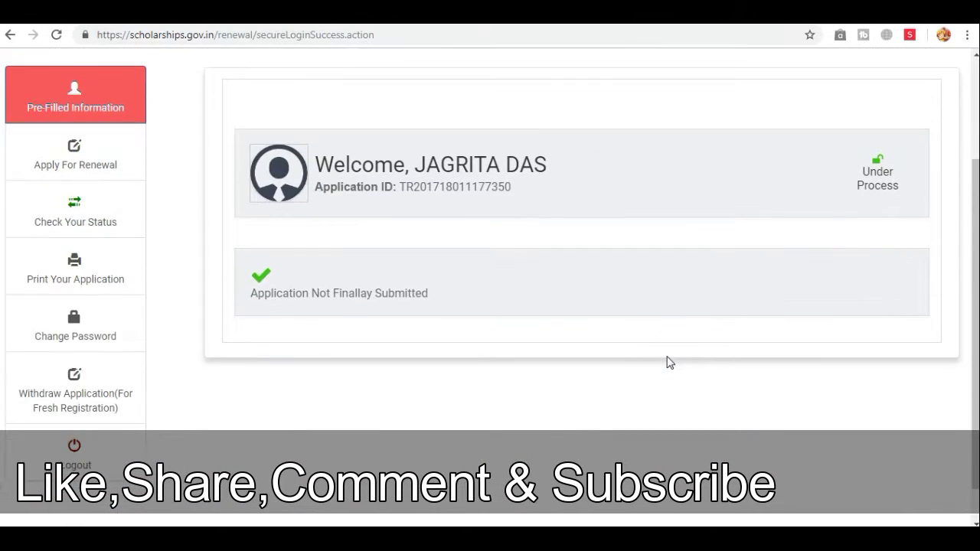
scroll(667, 361, up, 1)
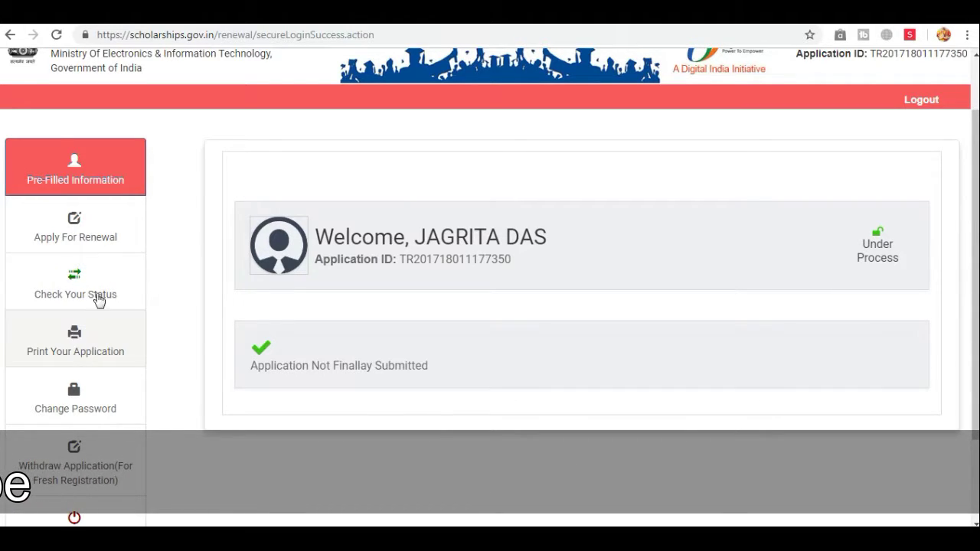
click(85, 230)
scroll(527, 441, down, 3)
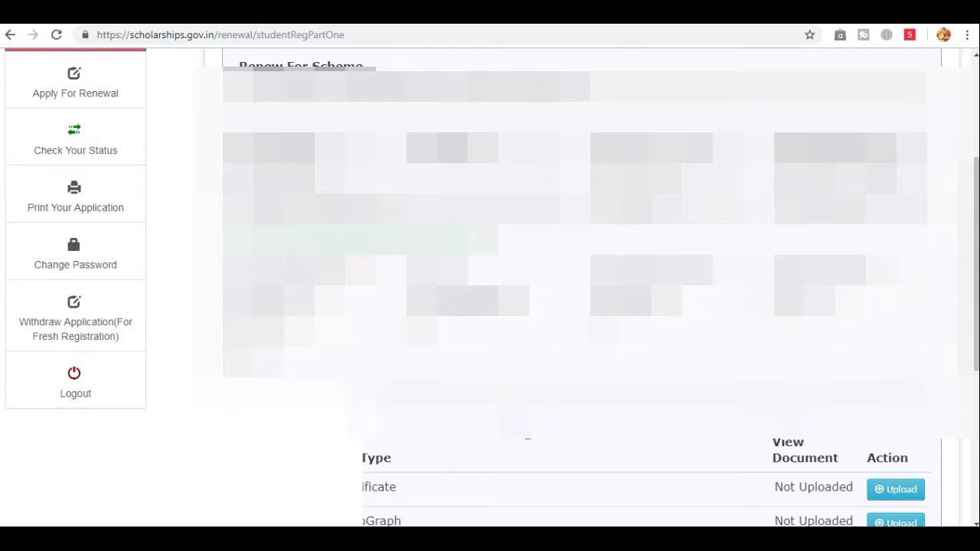
scroll(527, 442, down, 1)
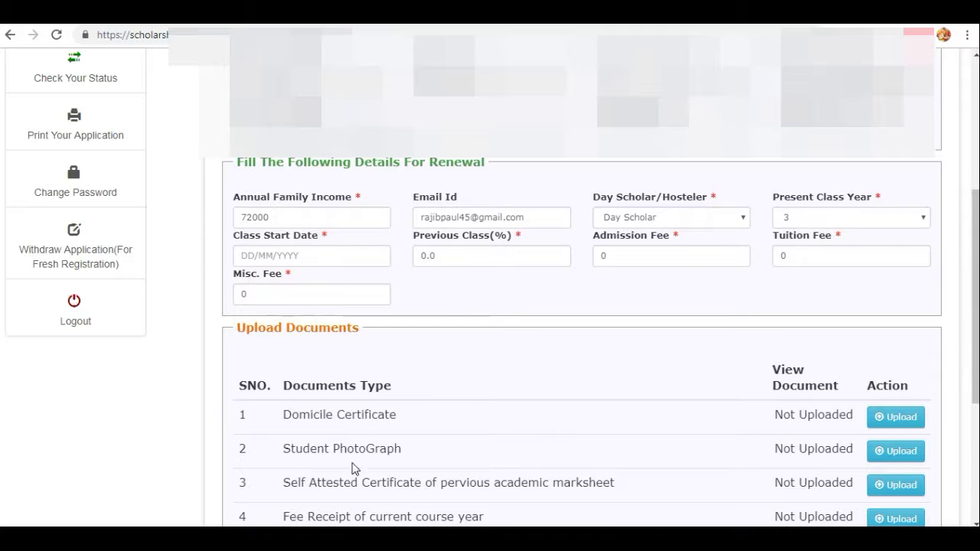
scroll(440, 496, down, 3)
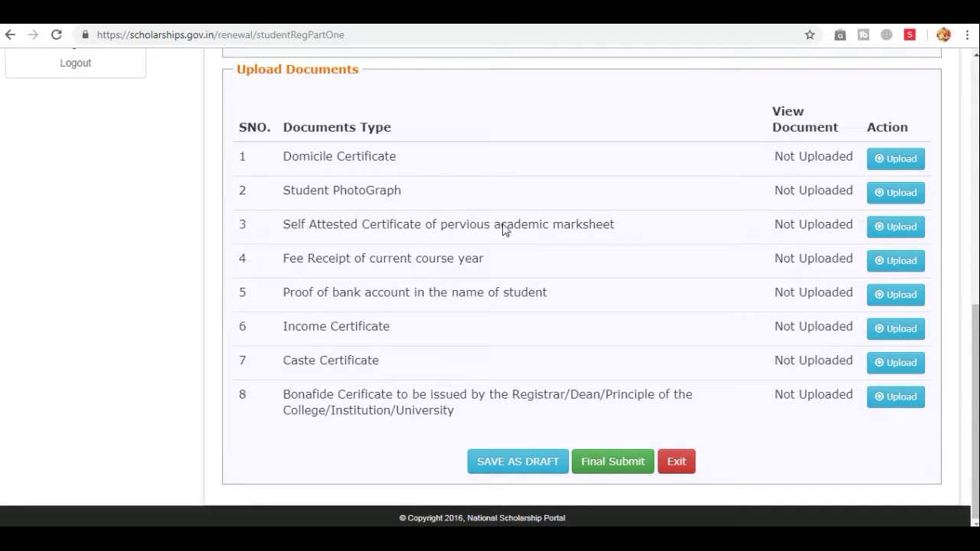
click(908, 170)
scroll(582, 306, up, 4)
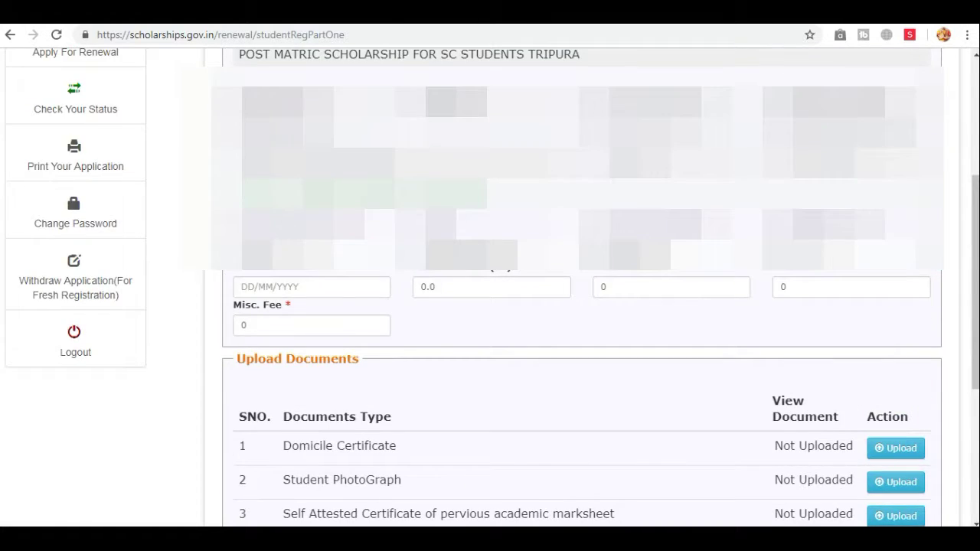
scroll(840, 213, up, 1)
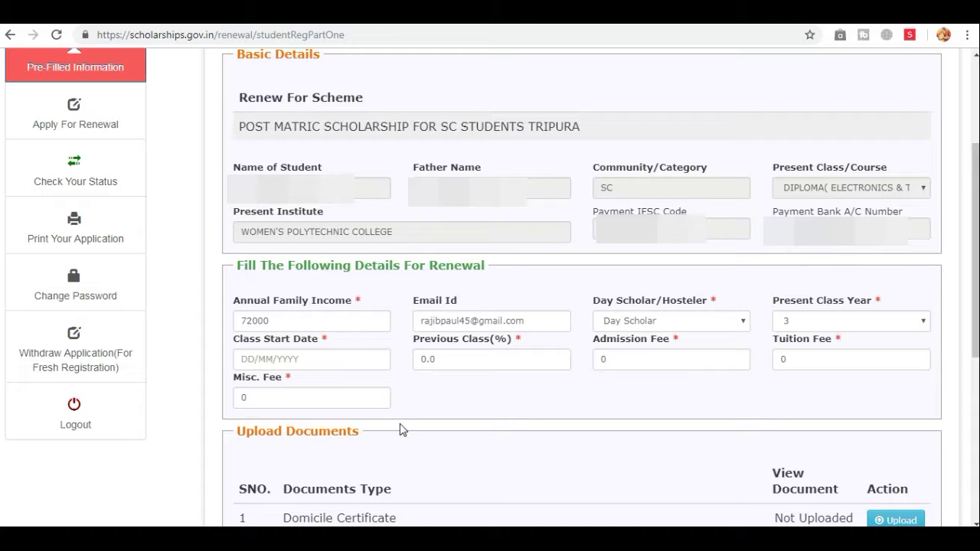
- Set the class start date in the renewal details to 19/07/2018
click(312, 359)
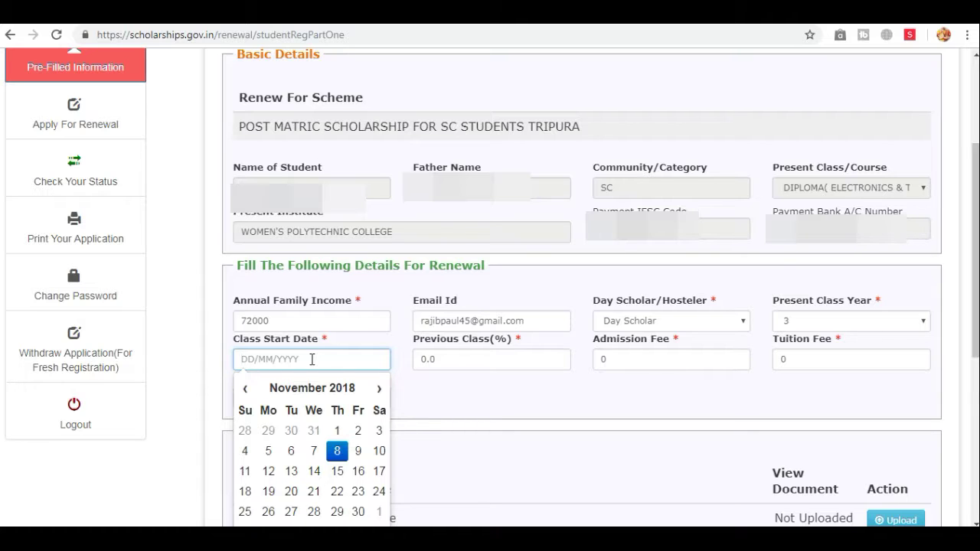
text(19/)
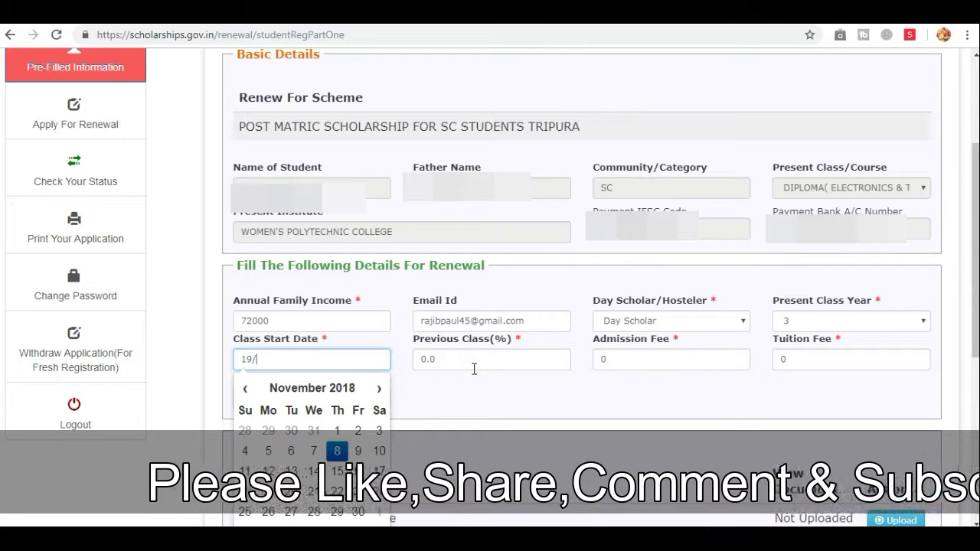
text(07)
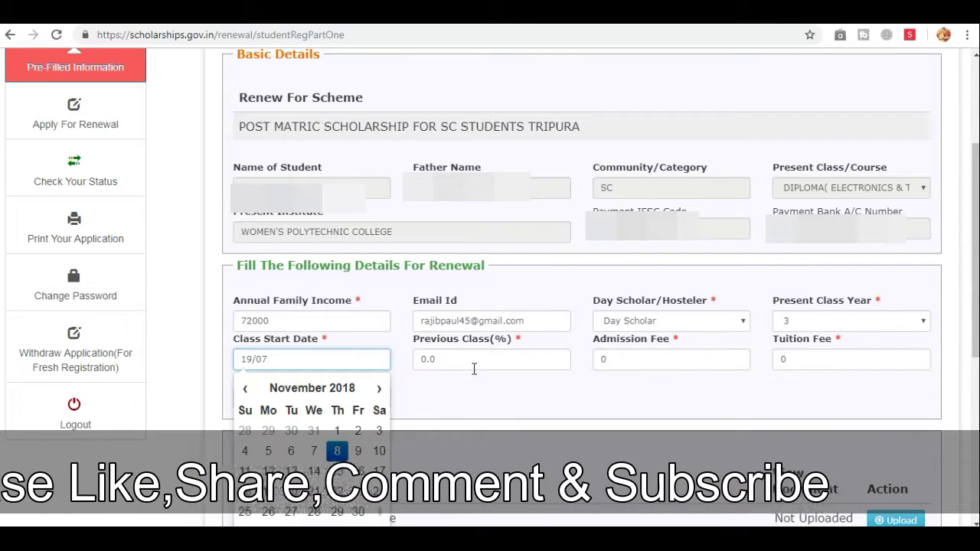
text(/2018)
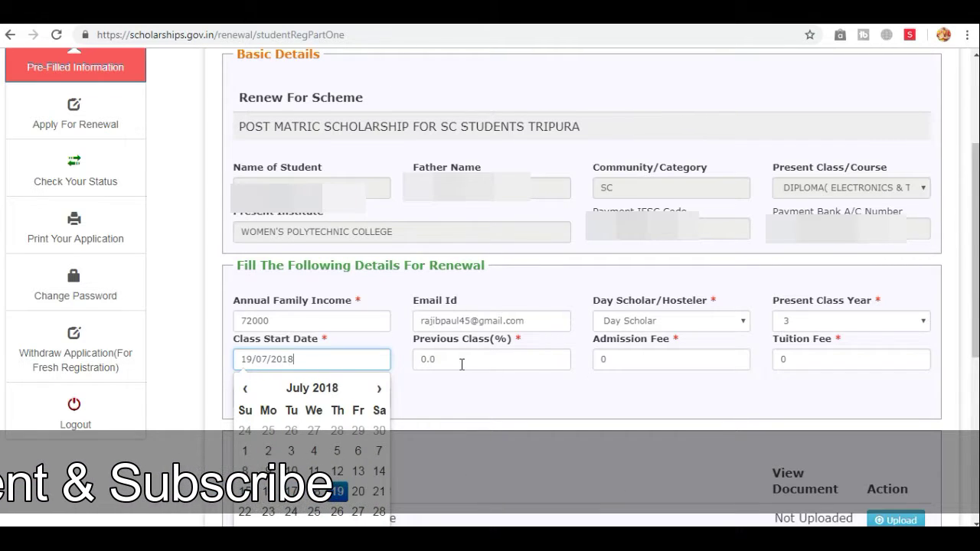
- Set the previous class percentage in the renewal details to 5.78
click(462, 363)
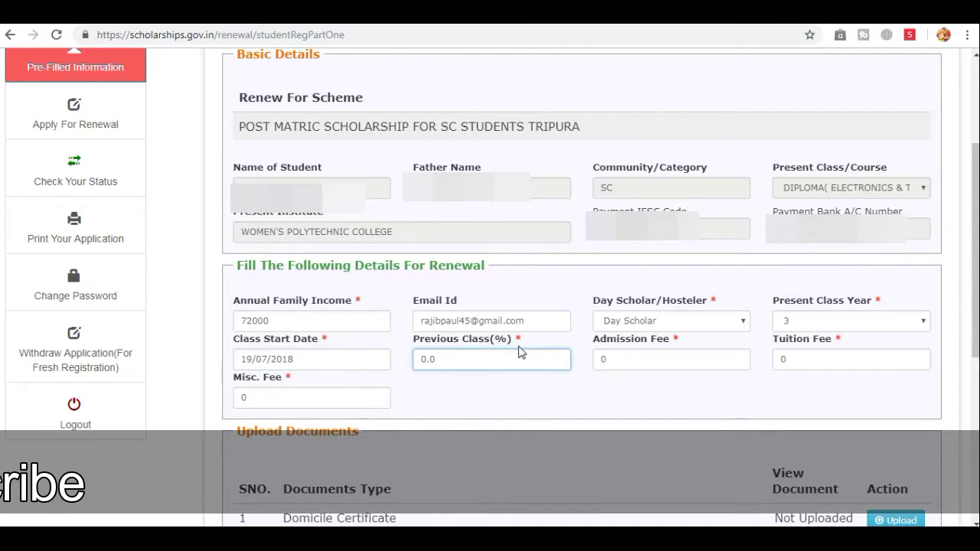
drag(518, 351, 379, 363)
text(5.78)
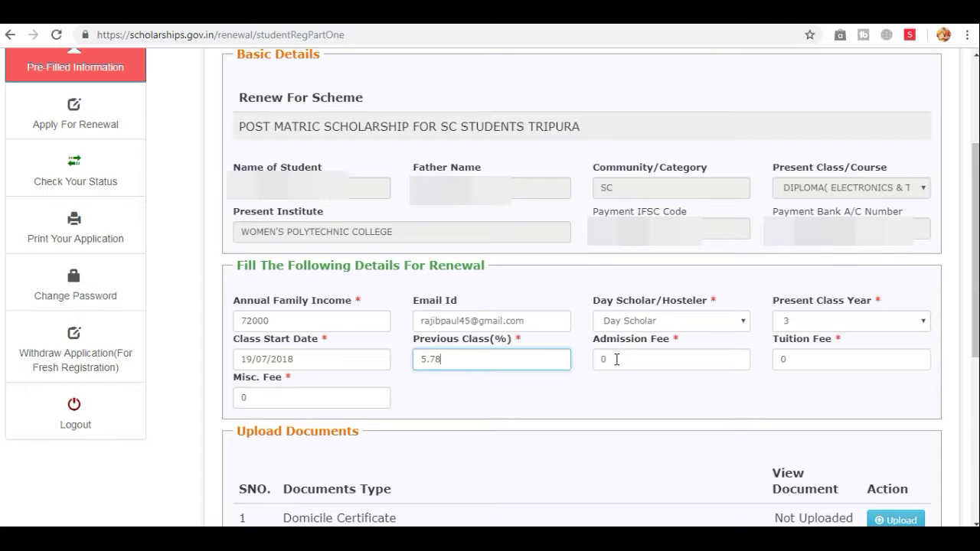
- Enter an admission fee of 8511, a tuition fee of 3000 and a miscellaneous fee of 5511, and save the application as a draft
click(632, 361)
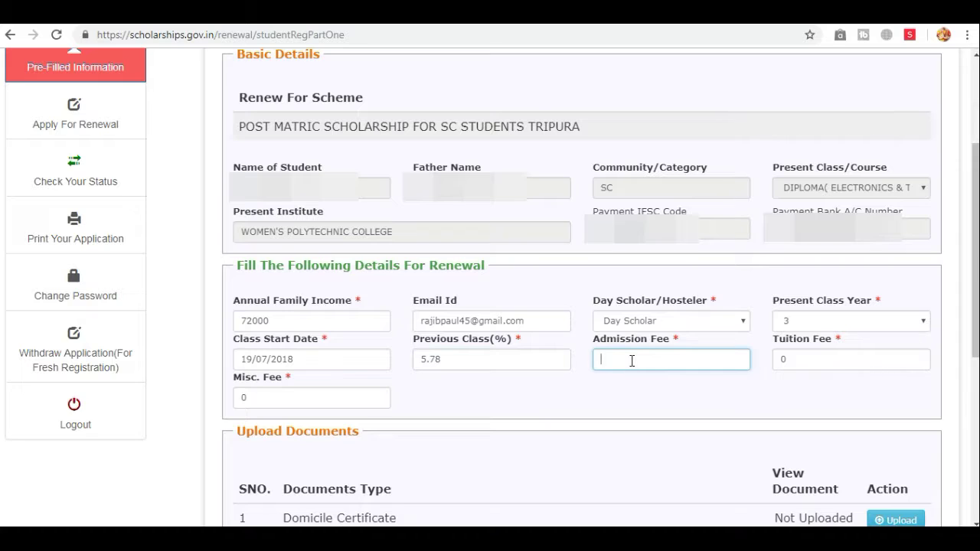
text(8511)
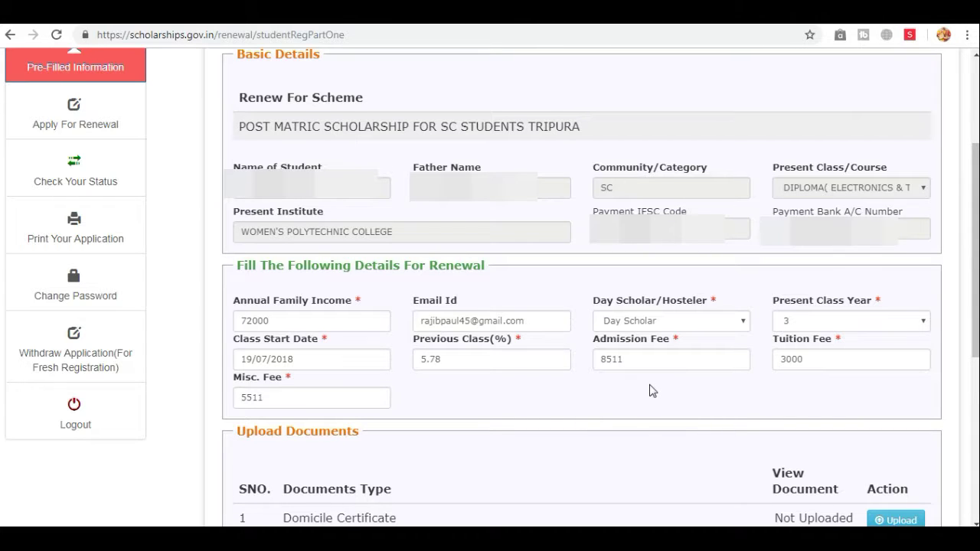
scroll(636, 451, down, 5)
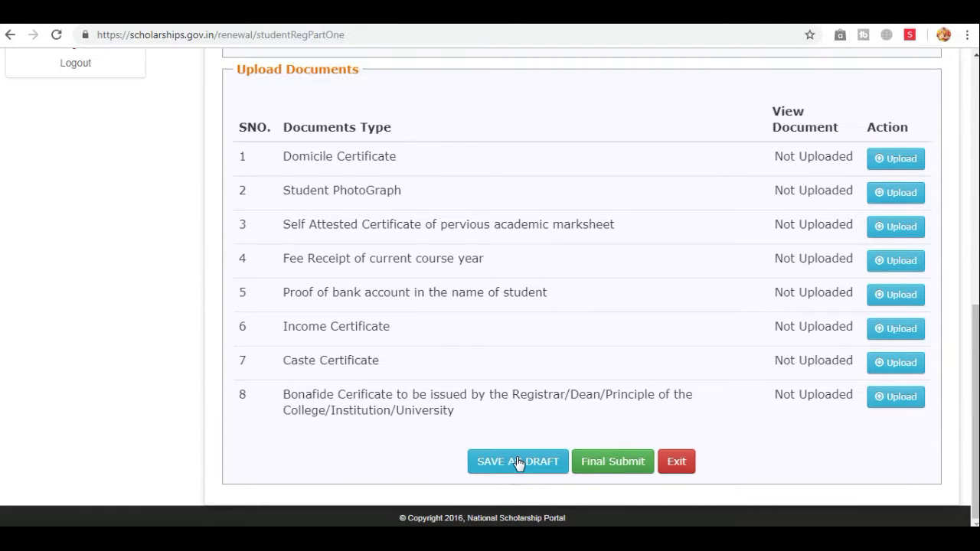
click(518, 462)
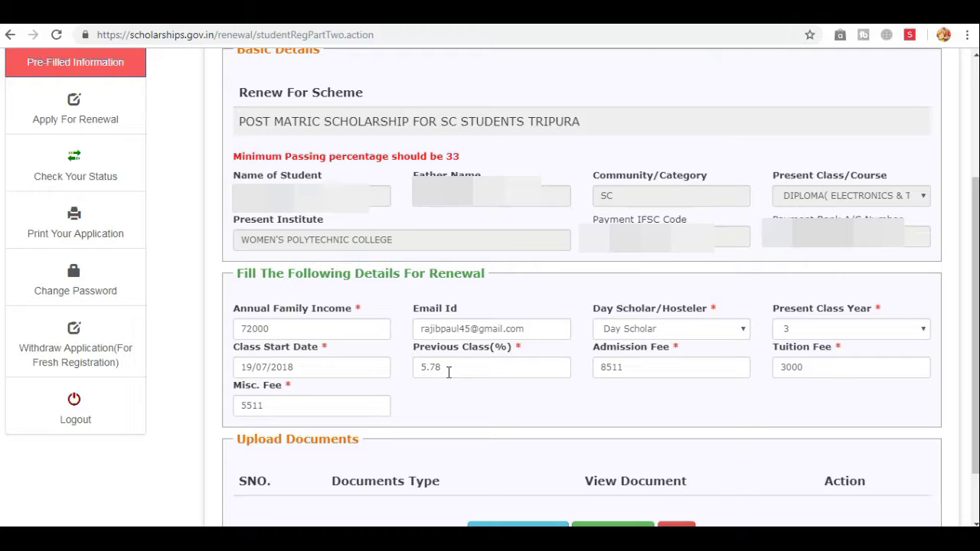
- Change the previous class percentage to 57 and save the application as a draft again
click(482, 372)
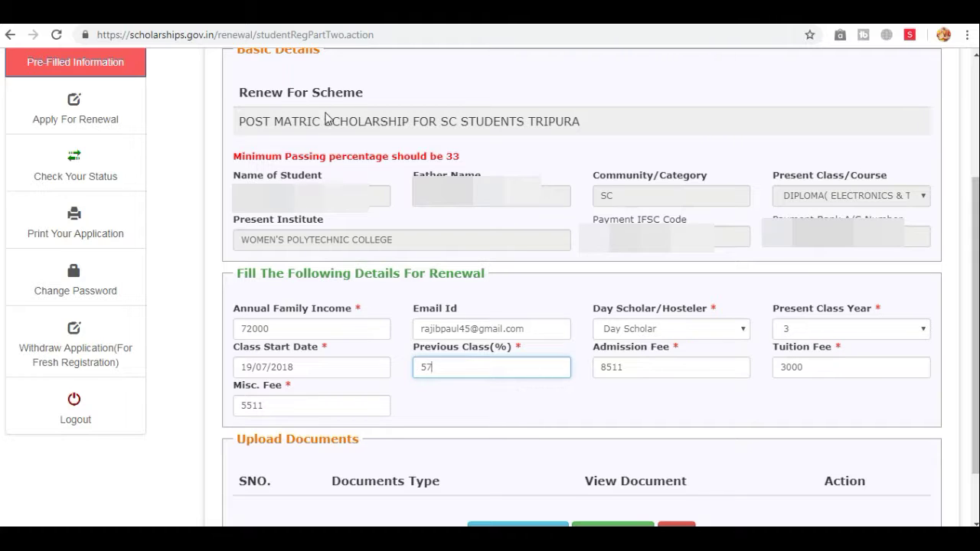
scroll(523, 465, down, 1)
click(522, 464)
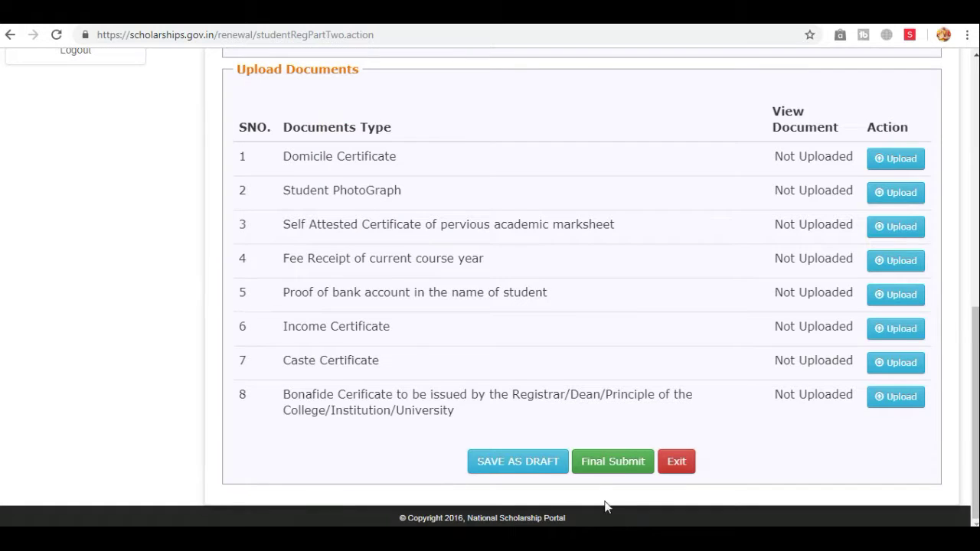
- Make the final submission of the renewal application, accepting the confirmation, and open the printable application form
click(626, 464)
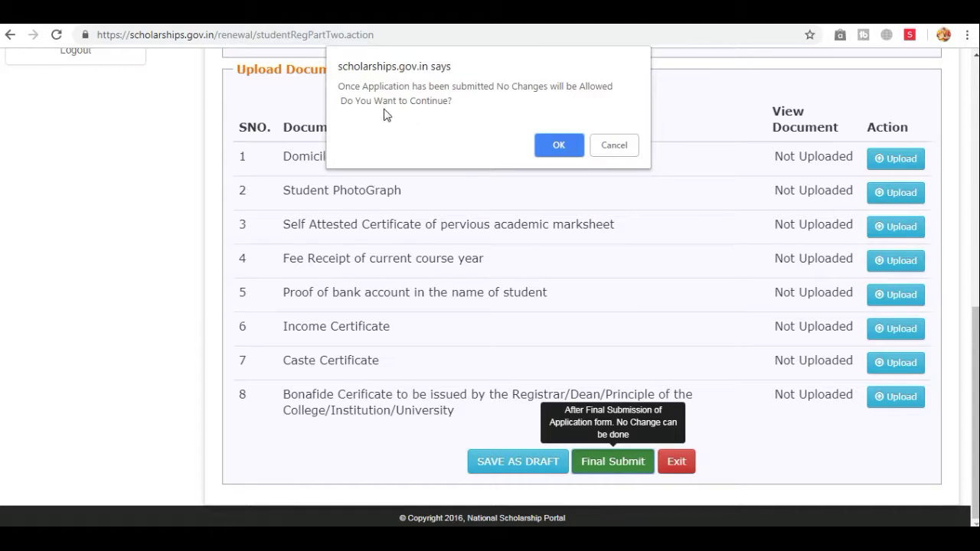
click(560, 144)
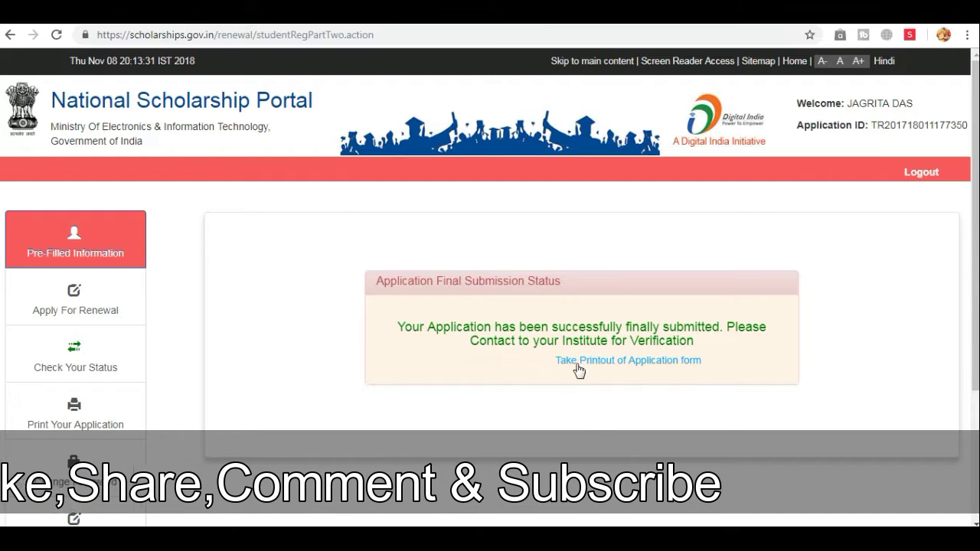
click(644, 362)
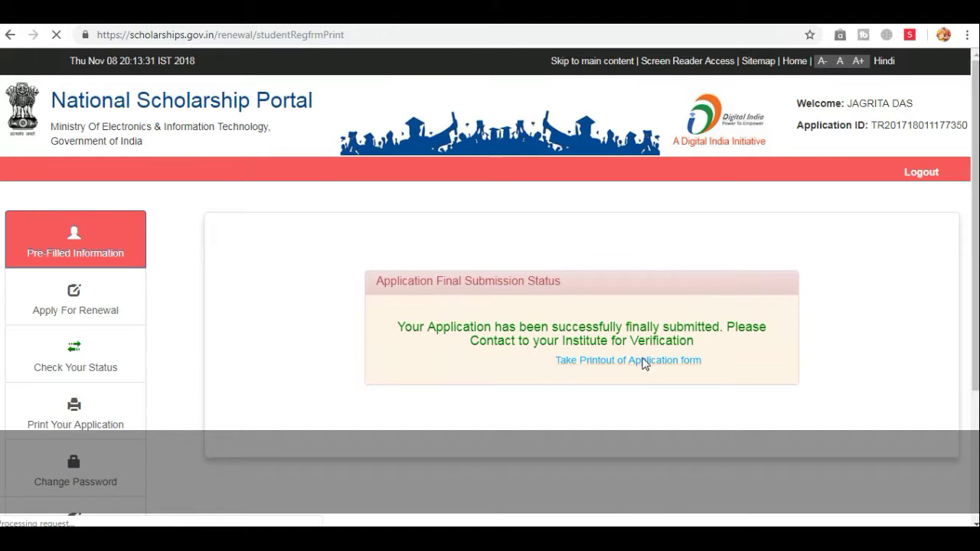
- Look through the submitted application form from beginning to end and start printing it
scroll(72, 89, down, 10)
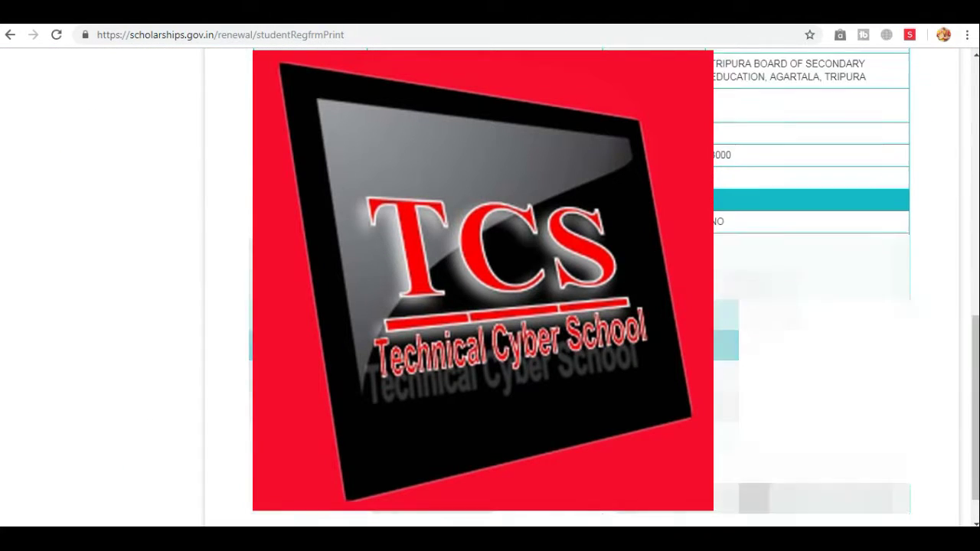
scroll(490, 291, up, 10)
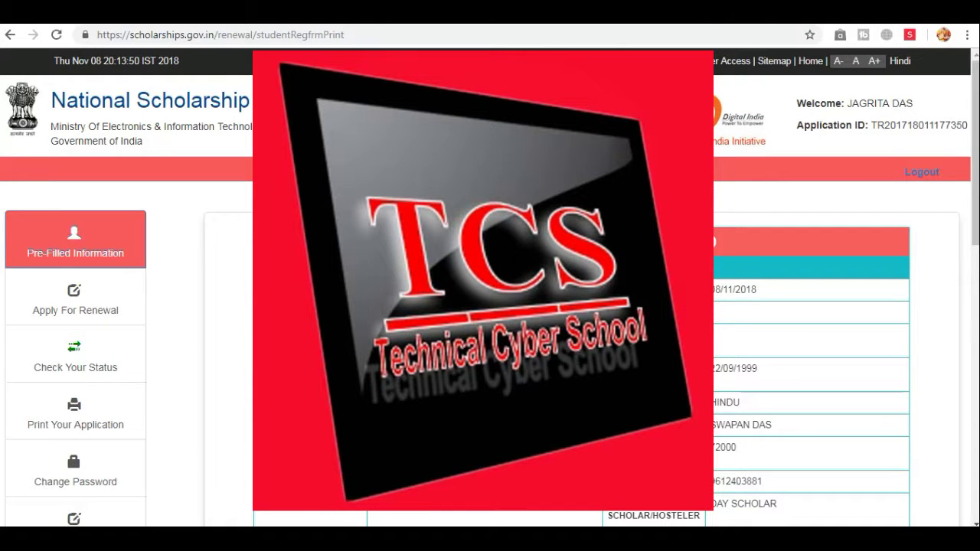
scroll(72, 452, down, 2)
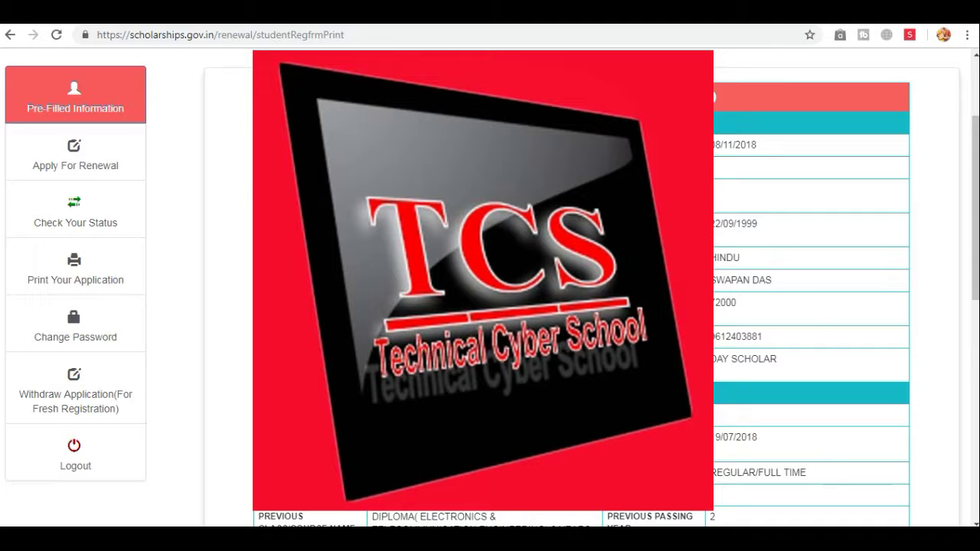
scroll(72, 207, down, 5)
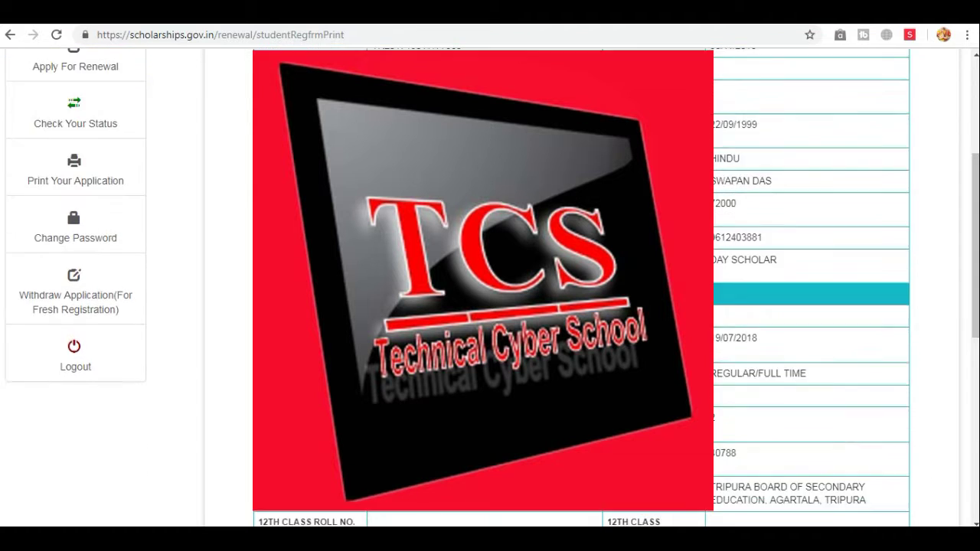
scroll(582, 291, down, 3)
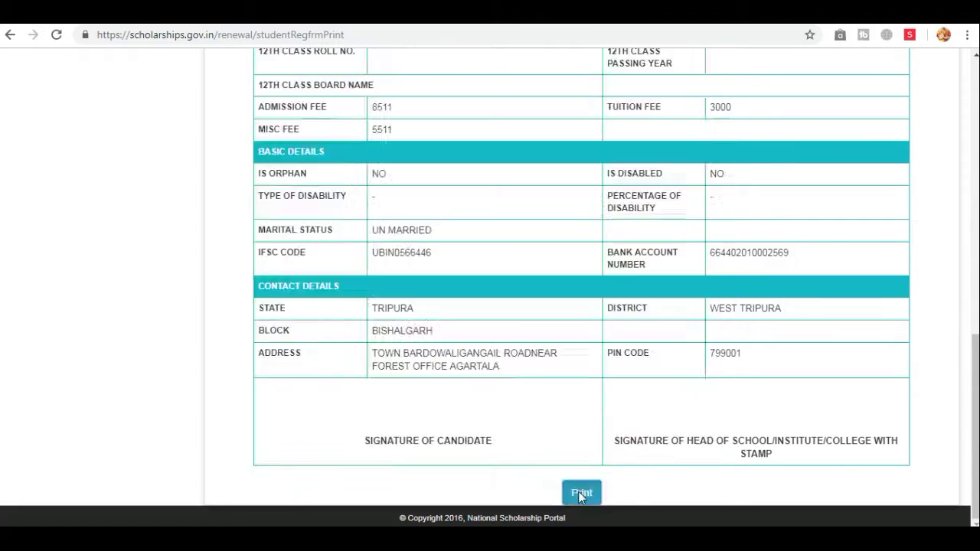
click(579, 492)
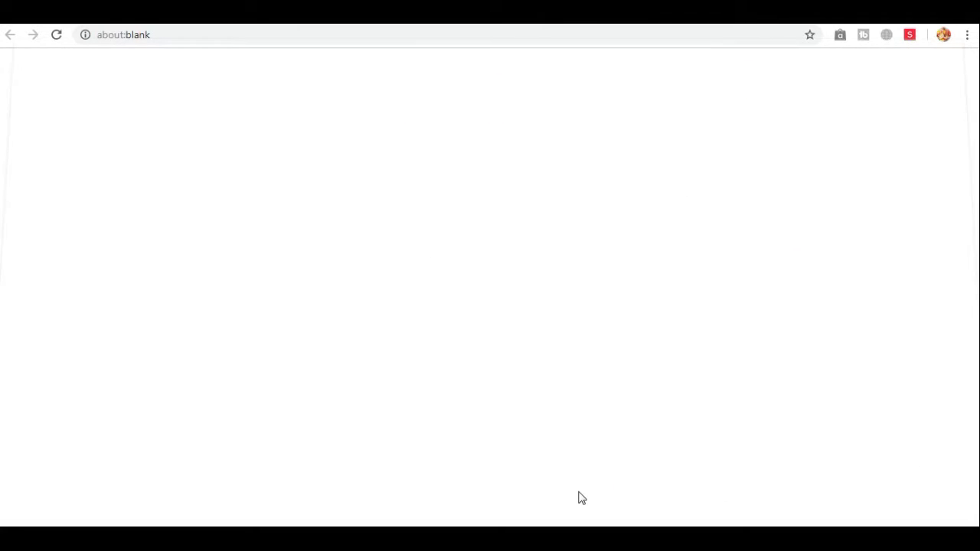